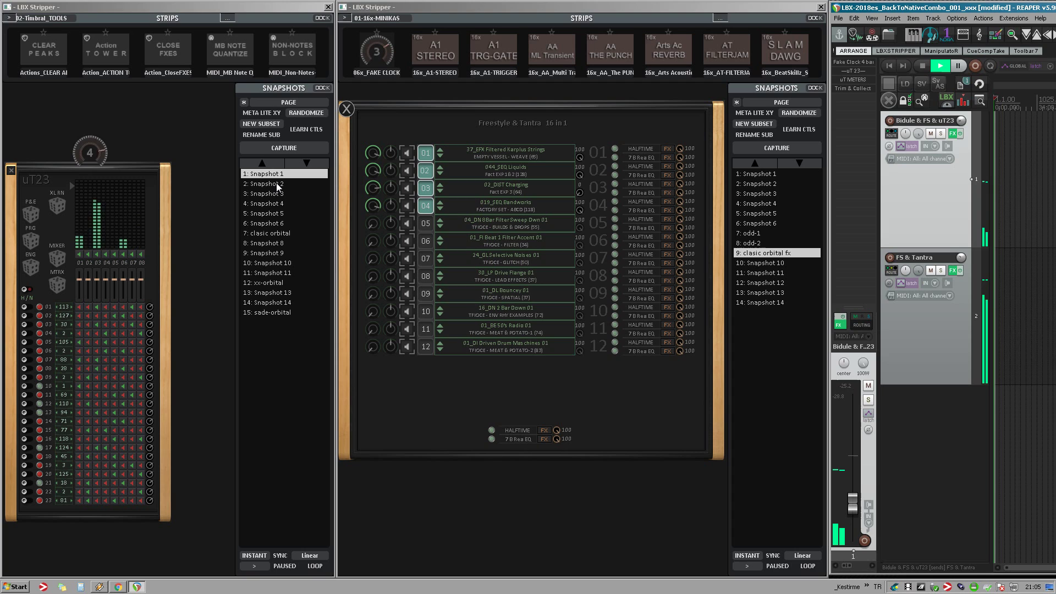
# Step: Recall the uT23 strip's Snapshots 2 to 6 one after another, ending on the clasic orbital snapshot
pyautogui.click(278, 185)
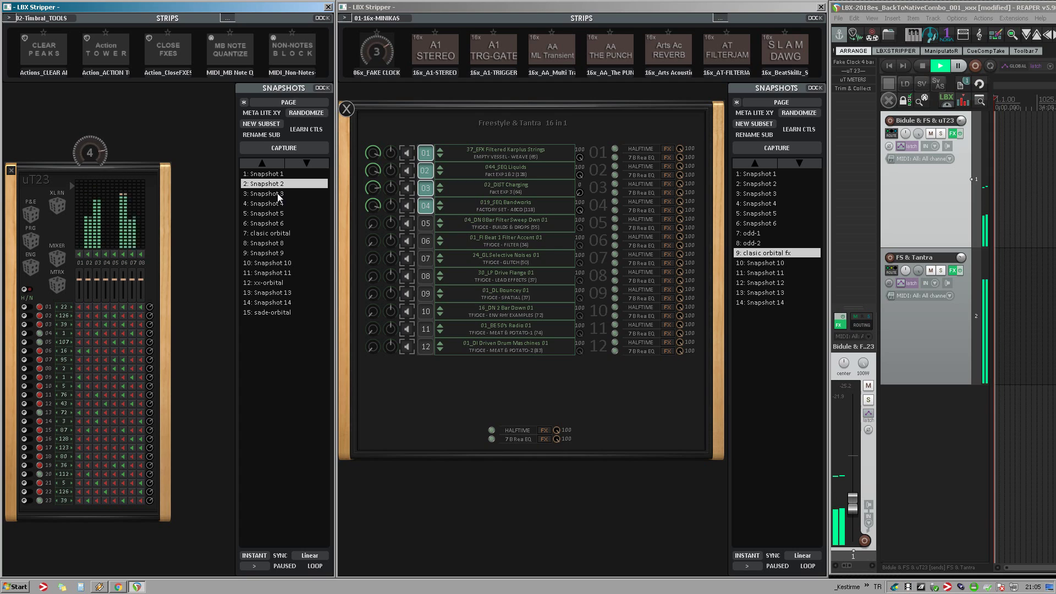
pyautogui.click(278, 194)
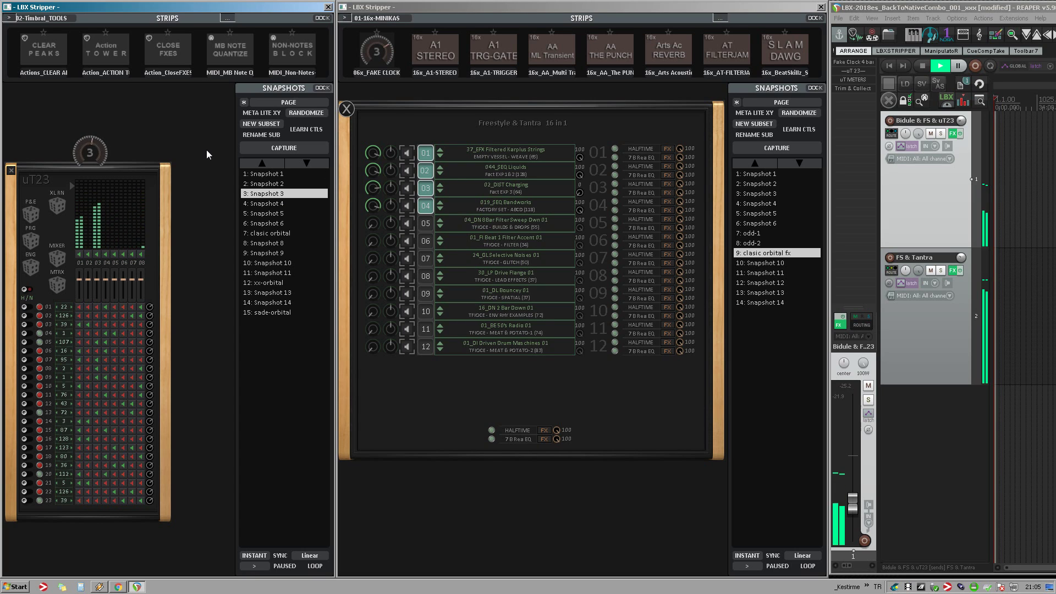
pyautogui.click(264, 203)
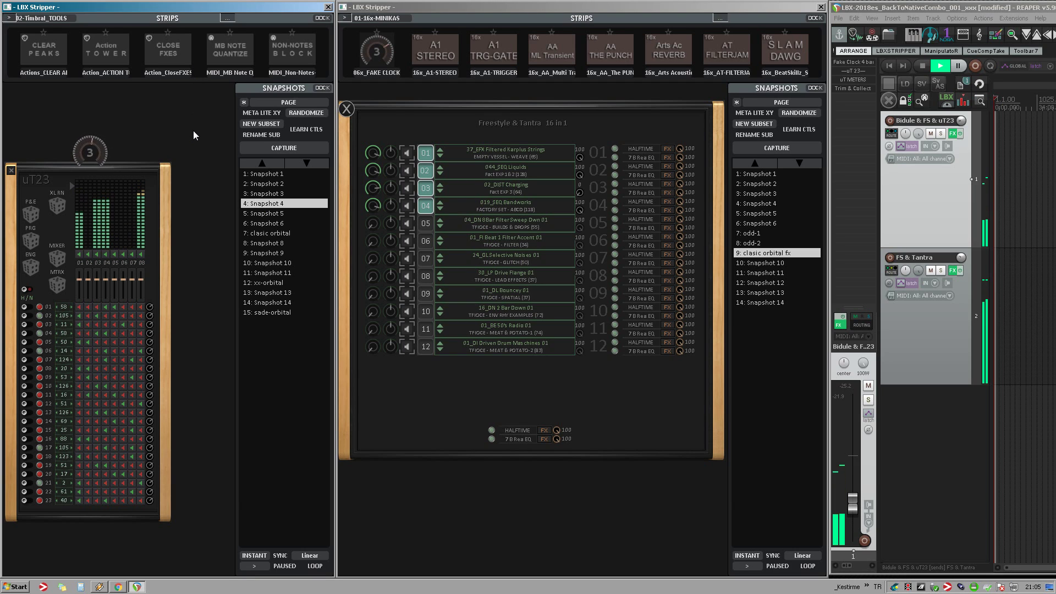
pyautogui.click(267, 215)
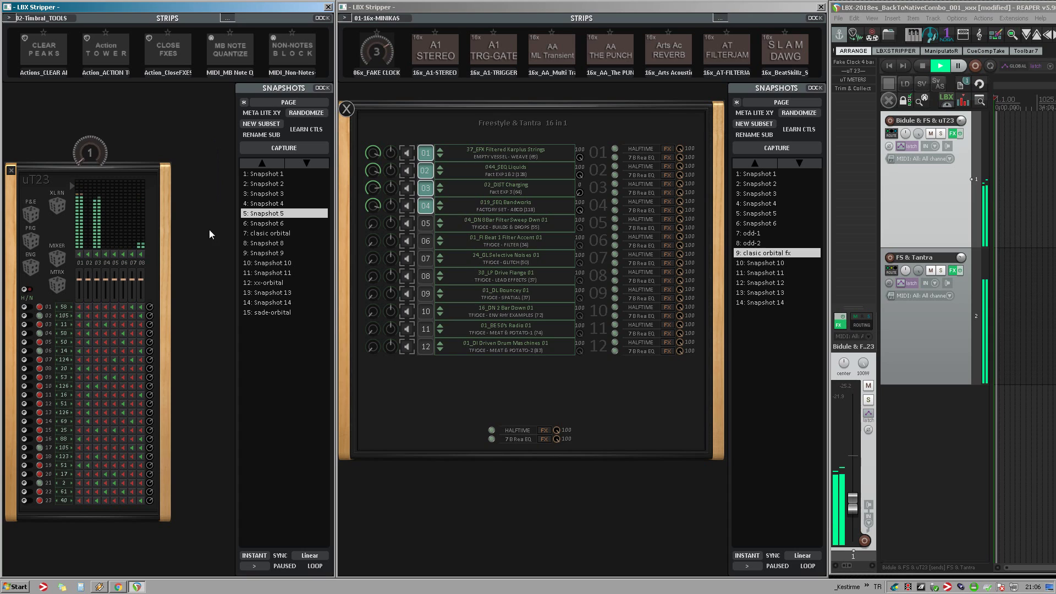
pyautogui.click(264, 222)
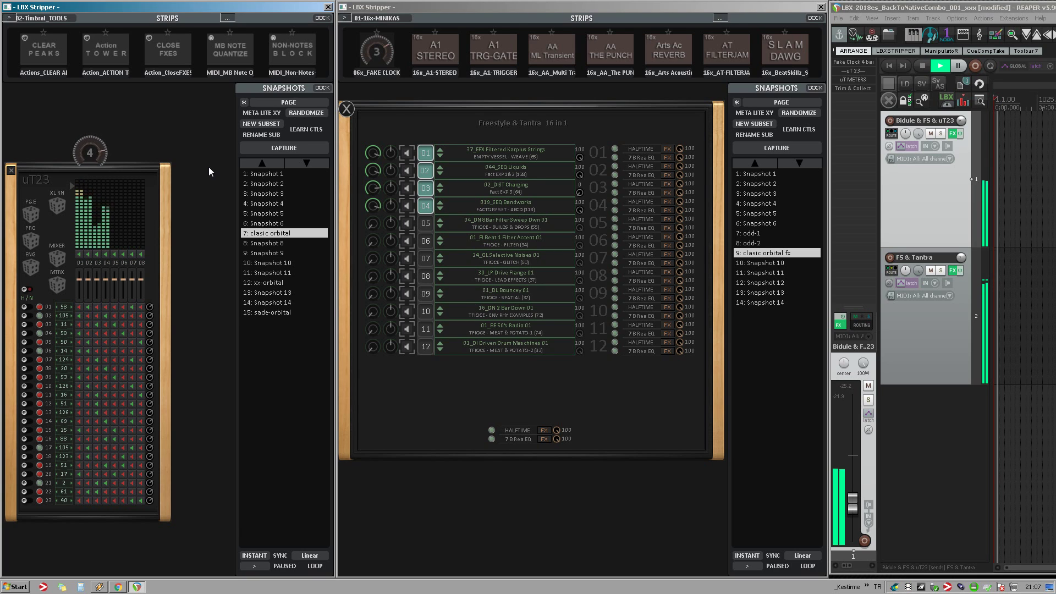
# Step: Toggle slots 02 and 04 of the Freestyle & Tantra rack off and back on
pyautogui.click(423, 206)
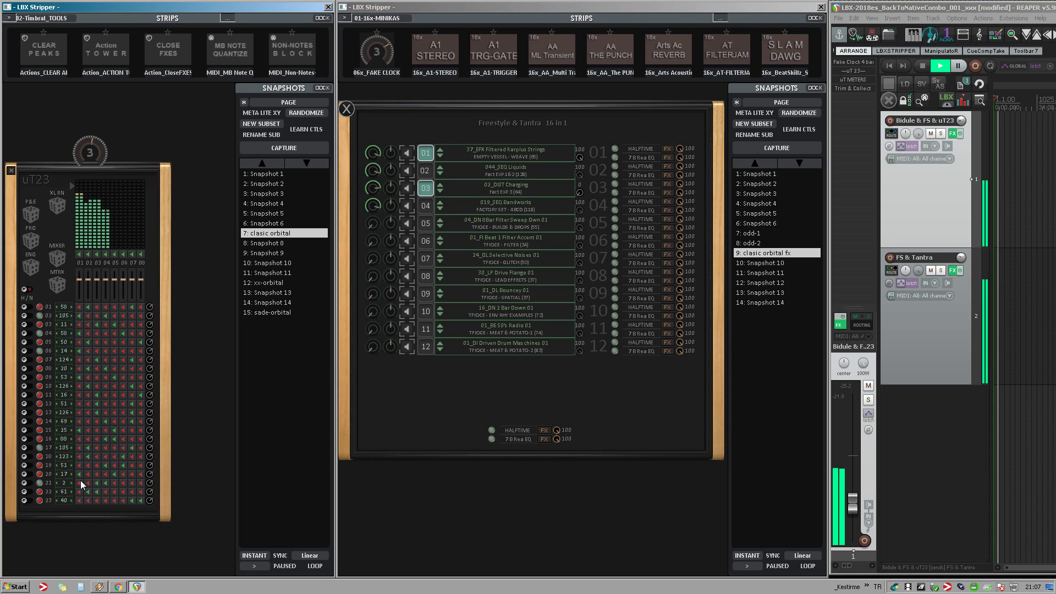
pyautogui.click(87, 447)
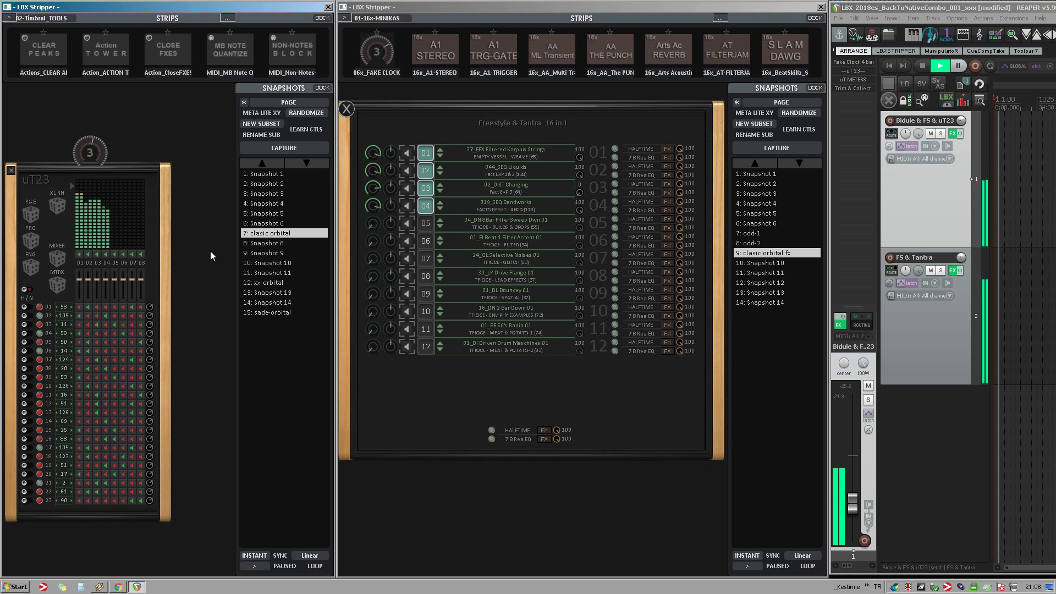
pyautogui.click(764, 302)
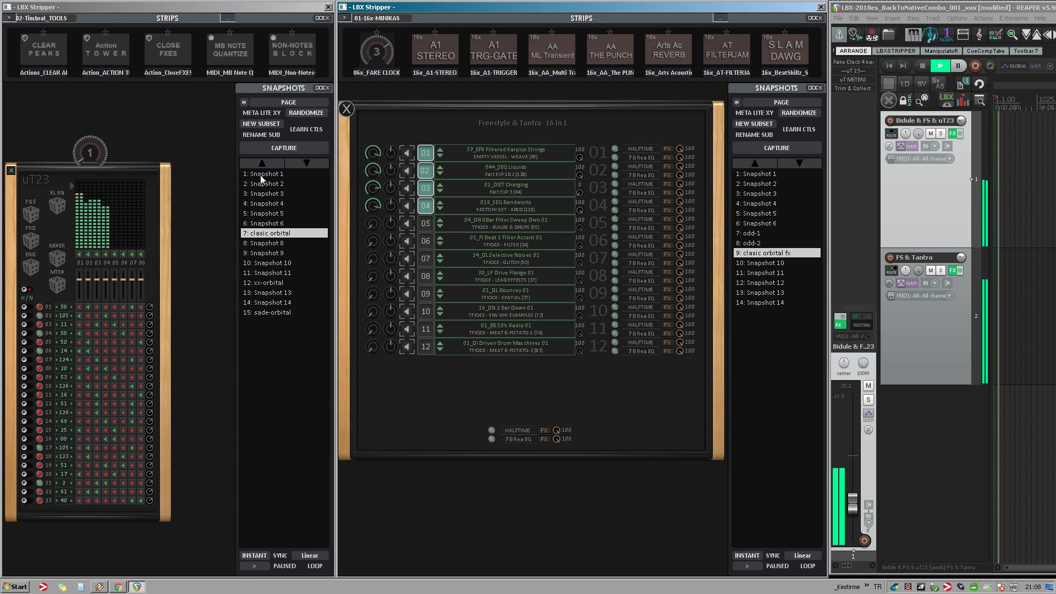
# Step: Switch off slots 02, 03 and 04 of the Freestyle & Tantra rack and turn their level knobs fully down
pyautogui.click(426, 150)
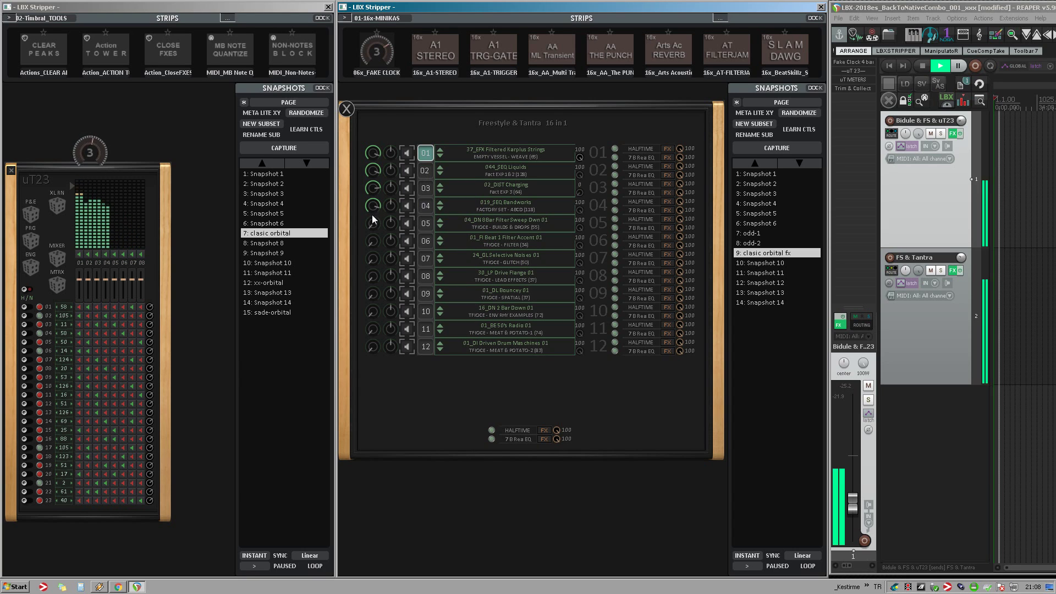
pyautogui.click(373, 188)
pyautogui.click(371, 381)
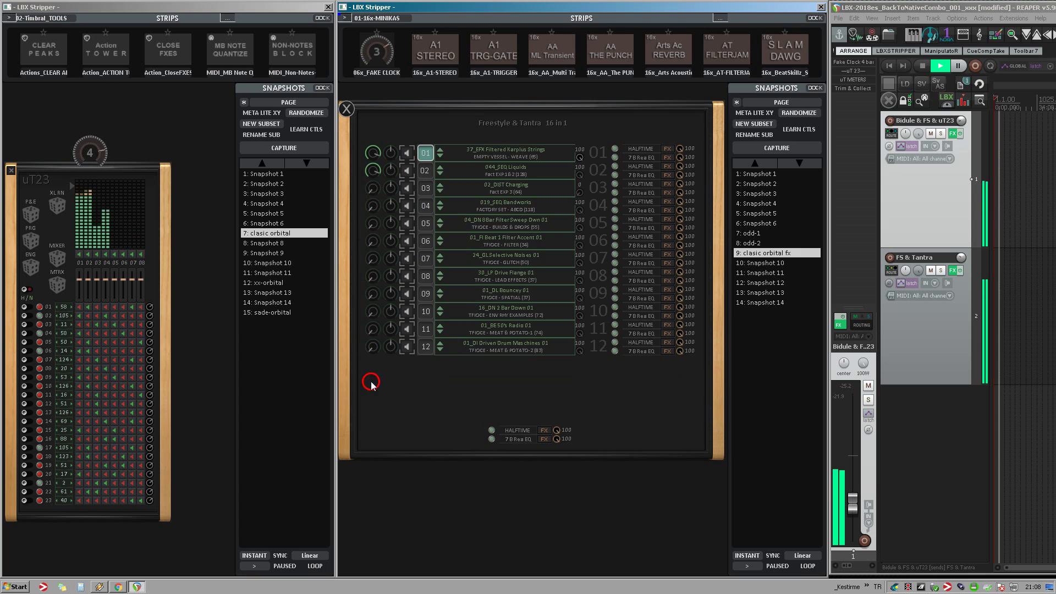
pyautogui.click(366, 239)
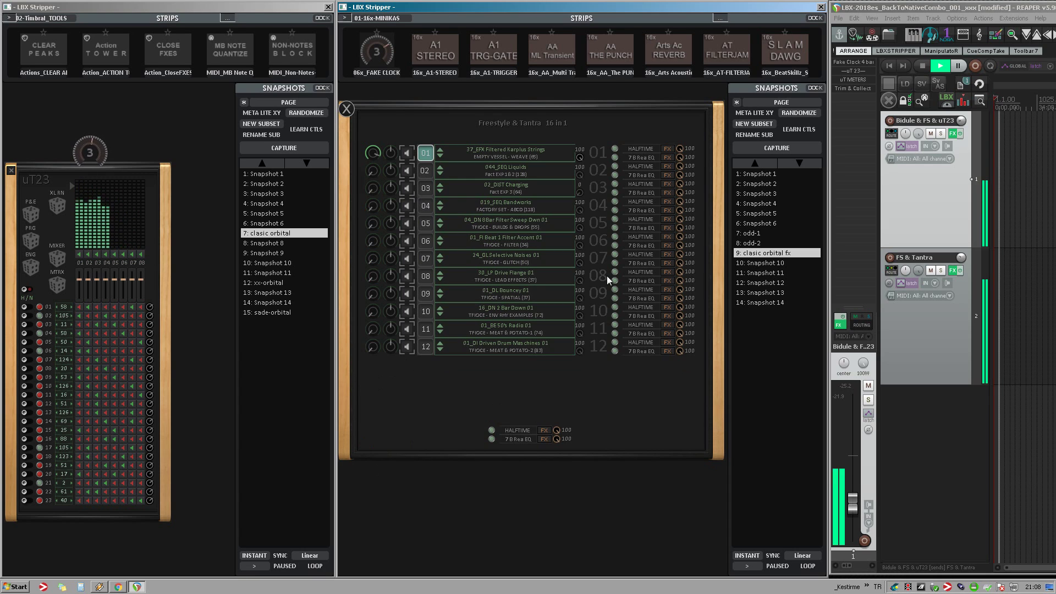
# Step: Recall Snapshots 3 and 4 on the Freestyle & Tantra rack and Snapshots 8 and 9 on the uT23 strip
pyautogui.click(755, 194)
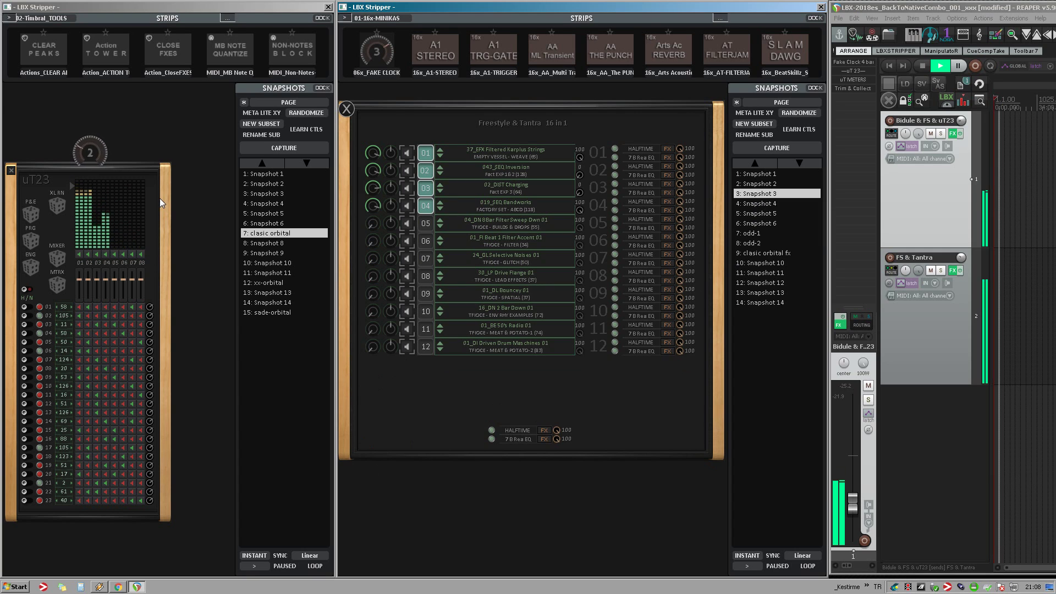
pyautogui.click(762, 208)
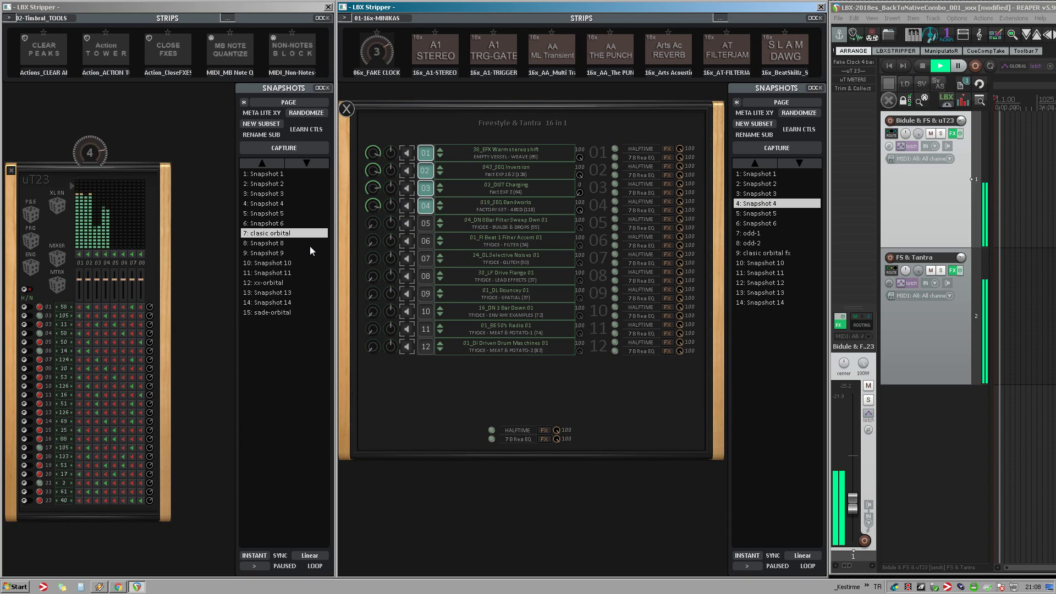
pyautogui.click(268, 244)
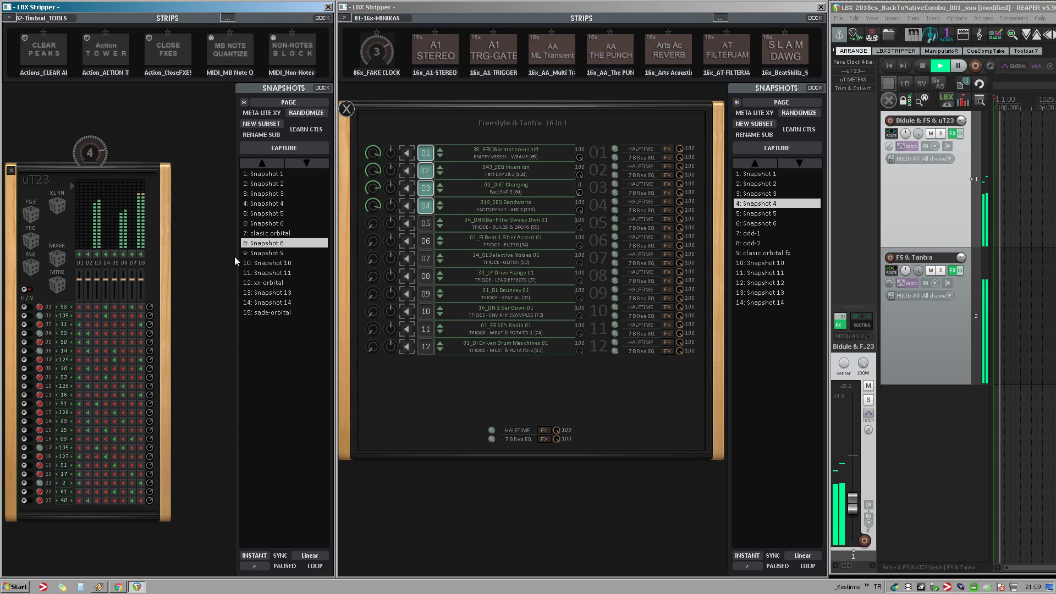
pyautogui.click(261, 254)
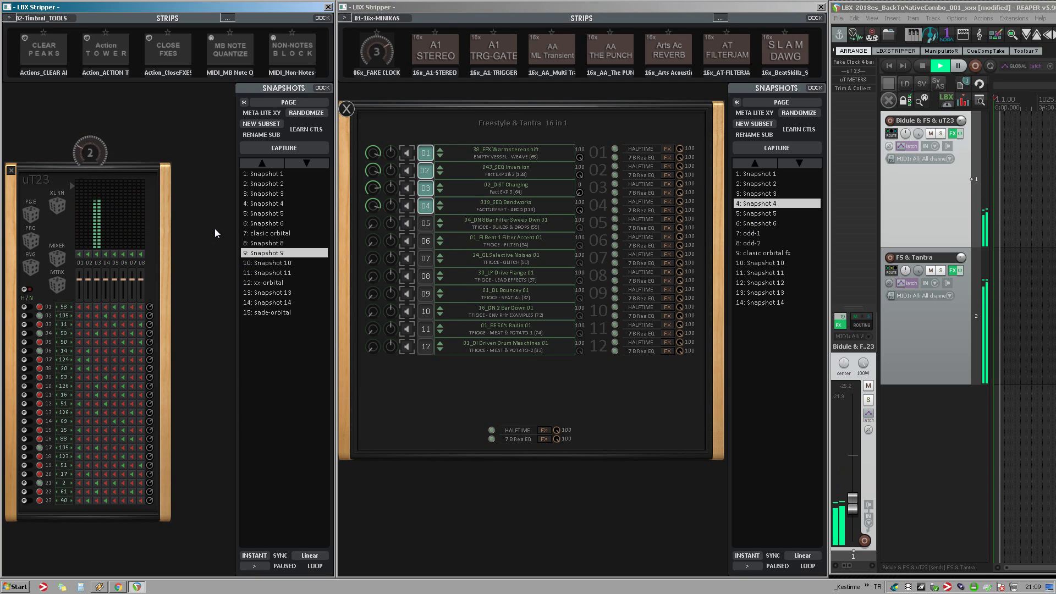
# Step: Pair the uT23 strip's sade-orbital snapshot with the Freestyle & Tantra rack's Snapshot 5 and Snapshot 6
pyautogui.click(762, 216)
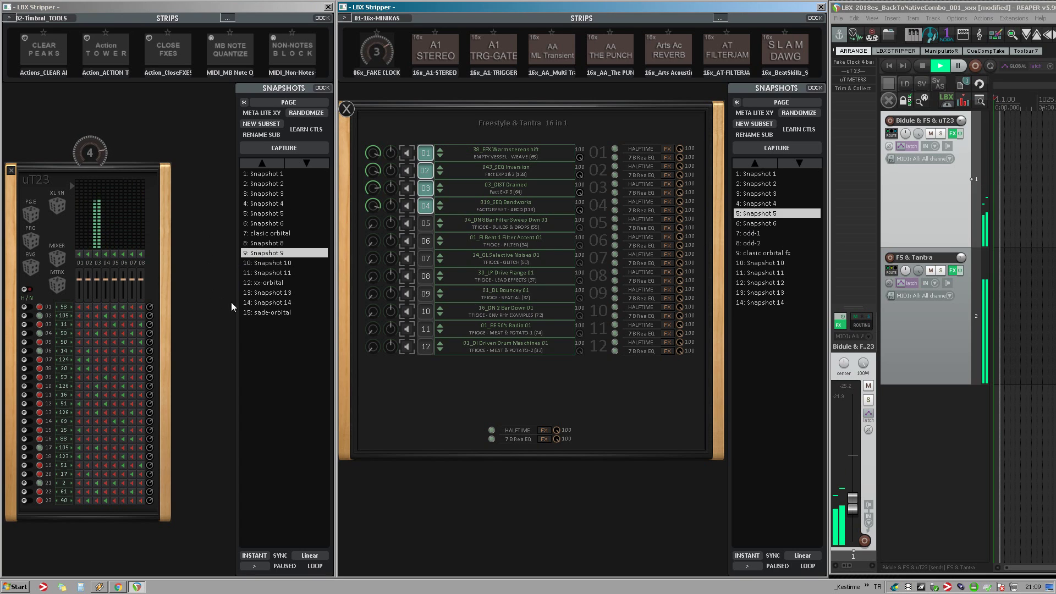
pyautogui.click(263, 312)
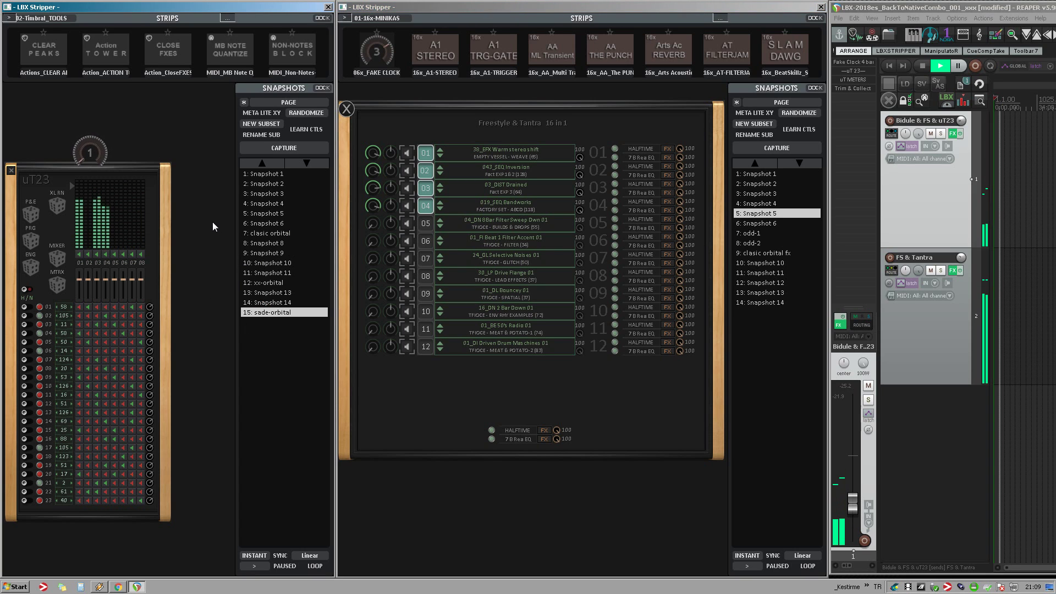
pyautogui.click(765, 222)
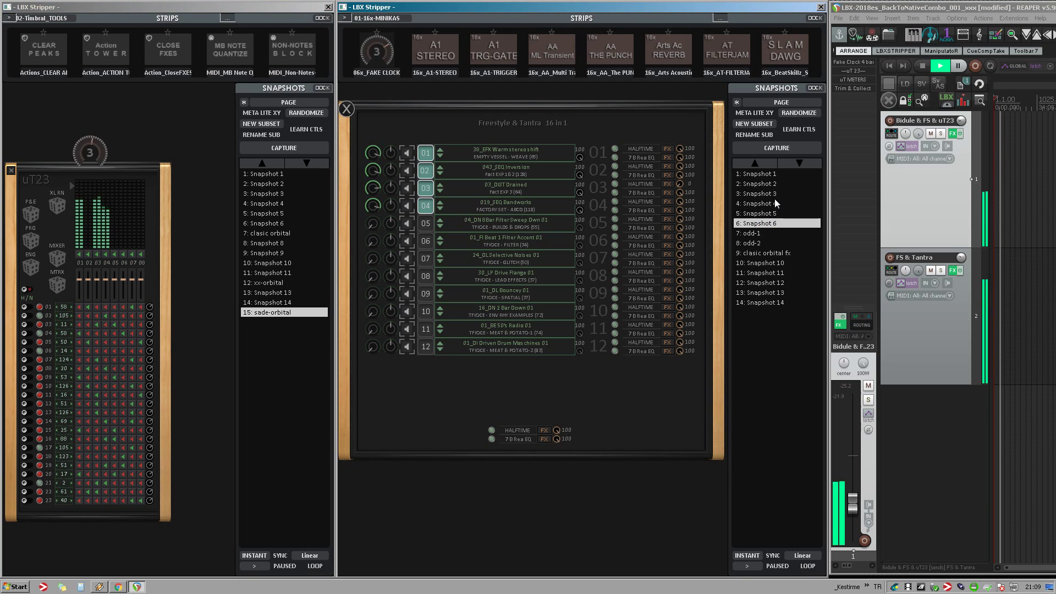
# Step: Recall Snapshots 10, 11, 12, 13 and 14 of the Freestyle & Tantra rack one after another
pyautogui.click(772, 263)
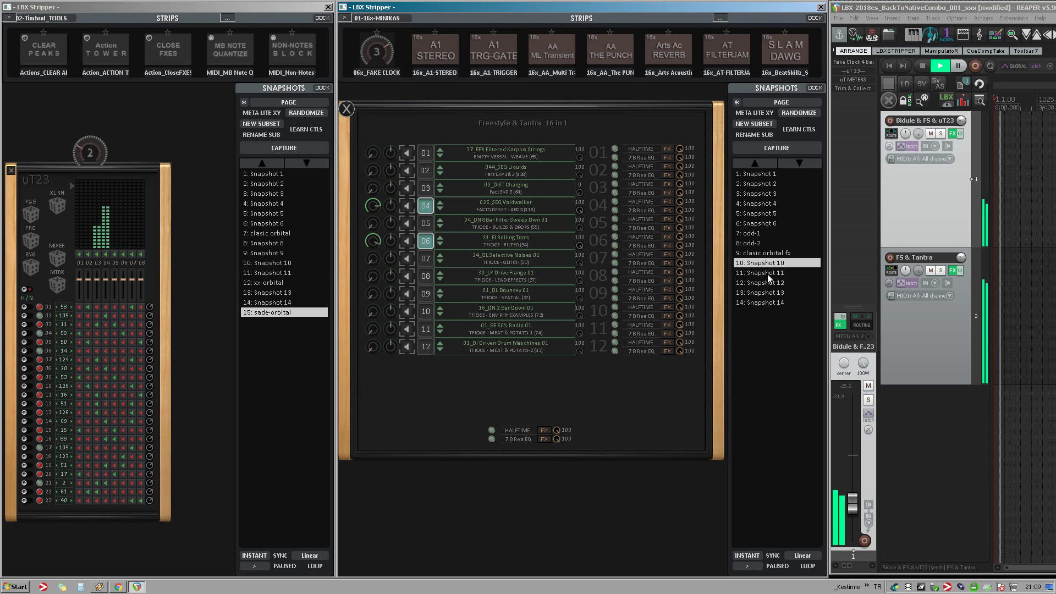
pyautogui.click(768, 274)
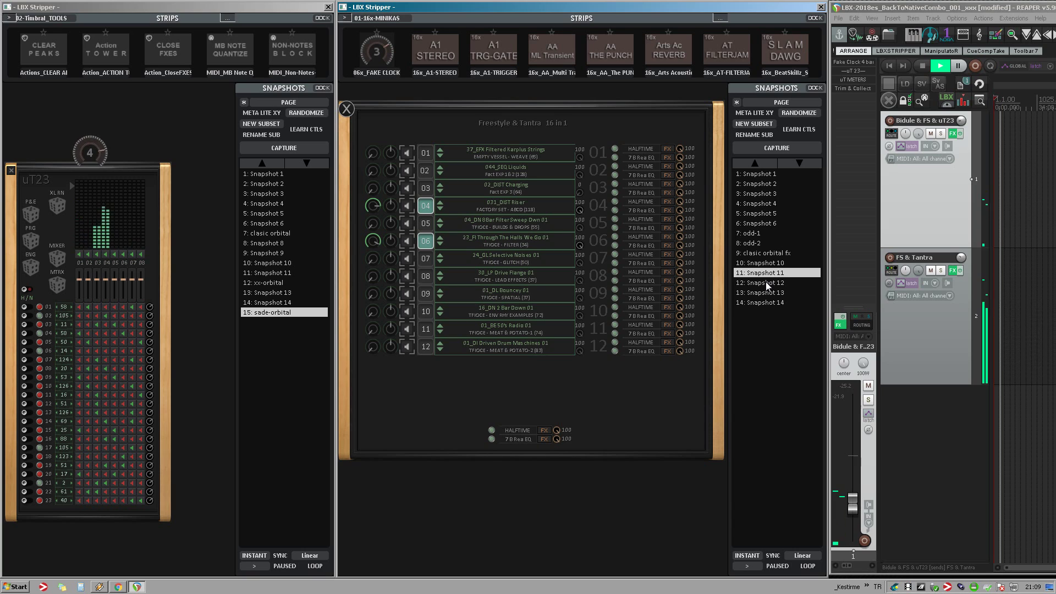
pyautogui.click(768, 284)
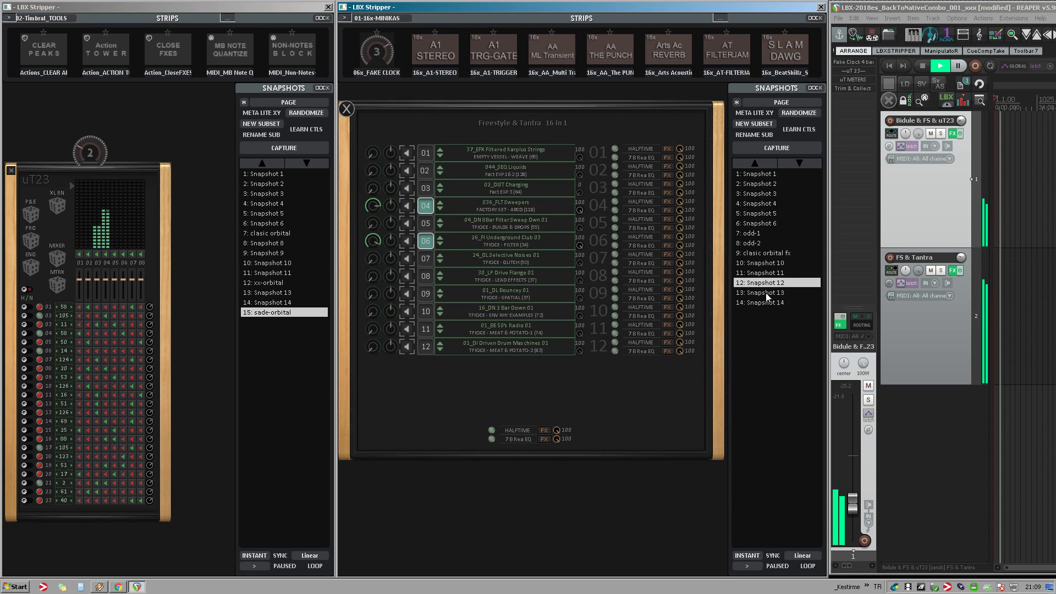
pyautogui.click(767, 294)
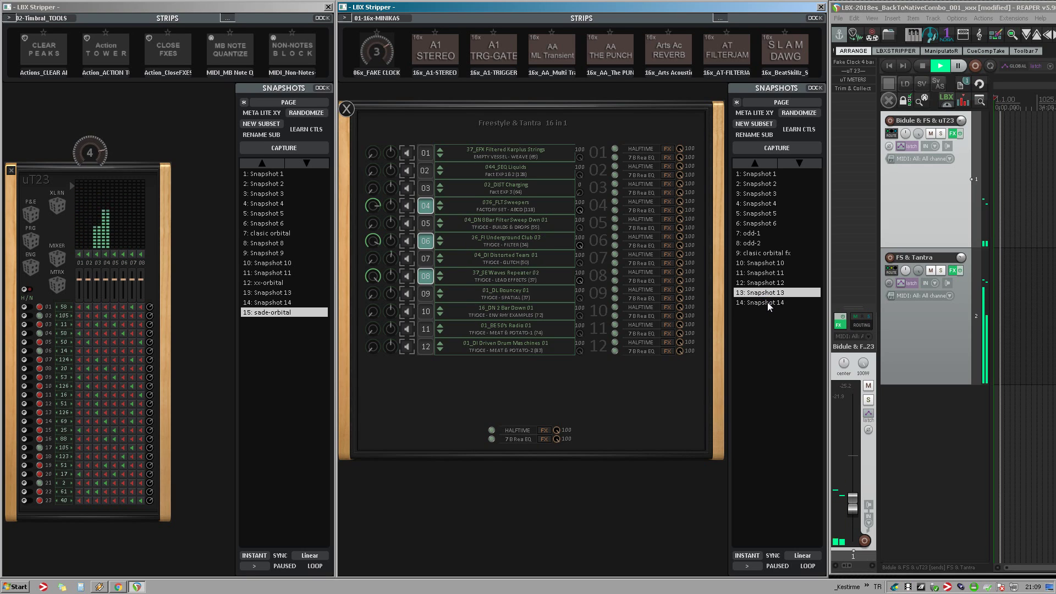
pyautogui.click(768, 302)
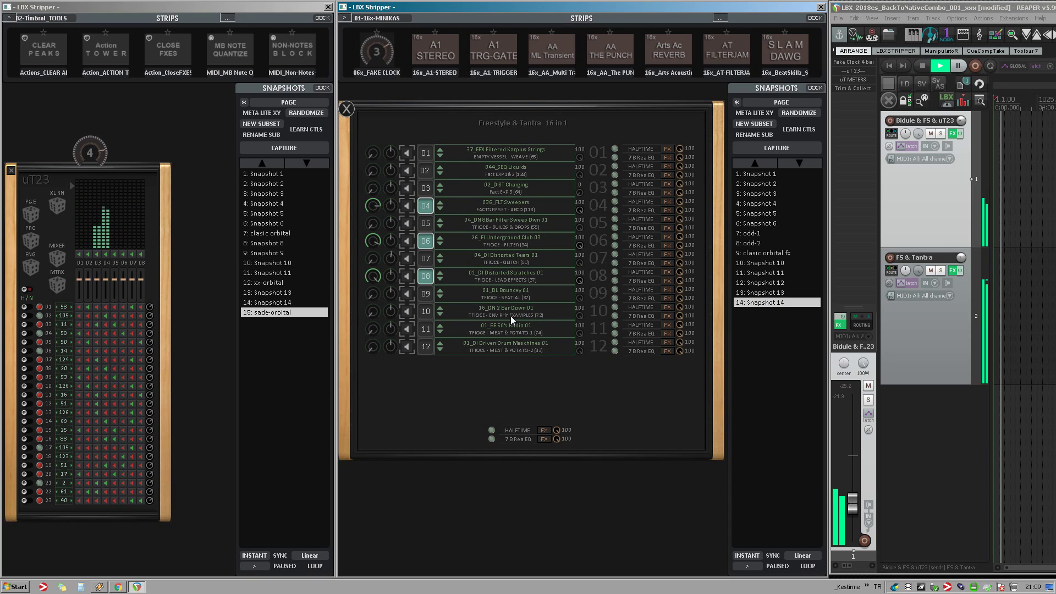
# Step: Combine the uT23 strip's clasic orbital snapshot with the Freestyle & Tantra rack's clasic orbital fx, trying uT23 Snapshot 4 in between
pyautogui.click(266, 237)
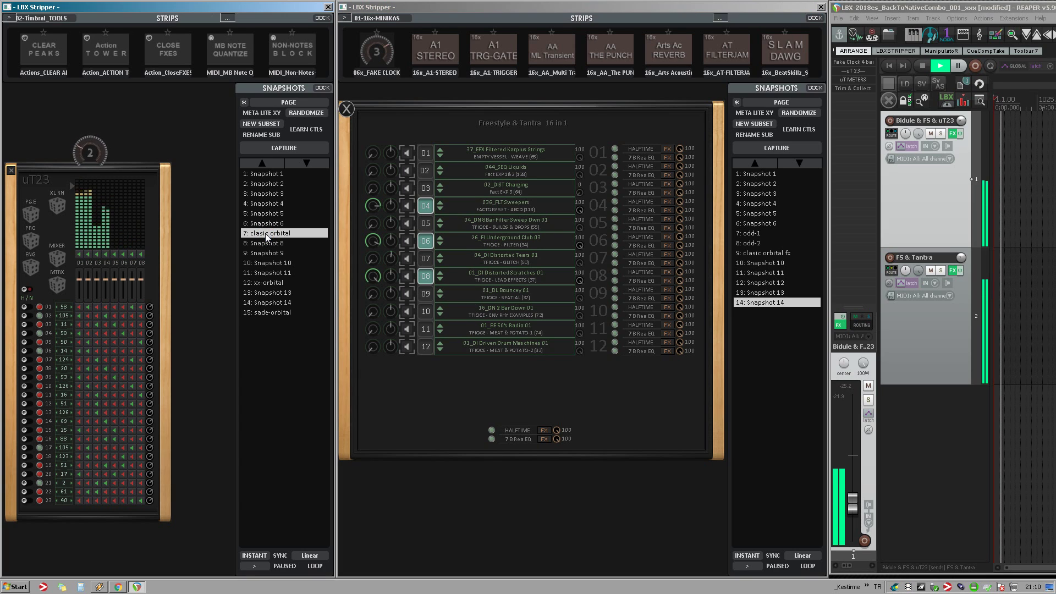
pyautogui.click(763, 253)
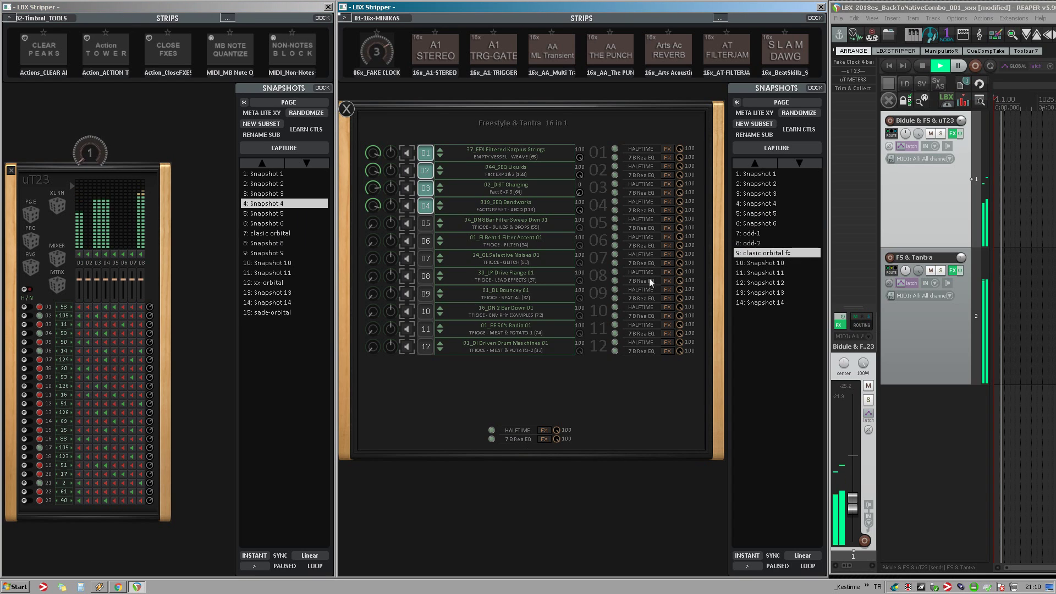
pyautogui.click(275, 233)
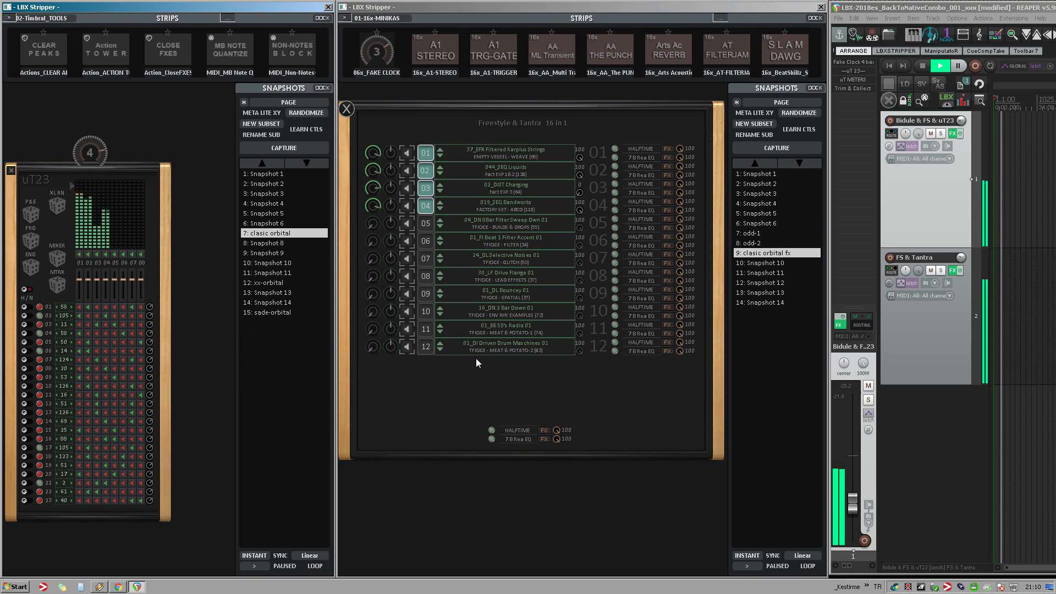
# Step: Recall Snapshot 3 on the Freestyle & Tantra rack and Snapshot 14 on the uT23 strip
pyautogui.click(758, 192)
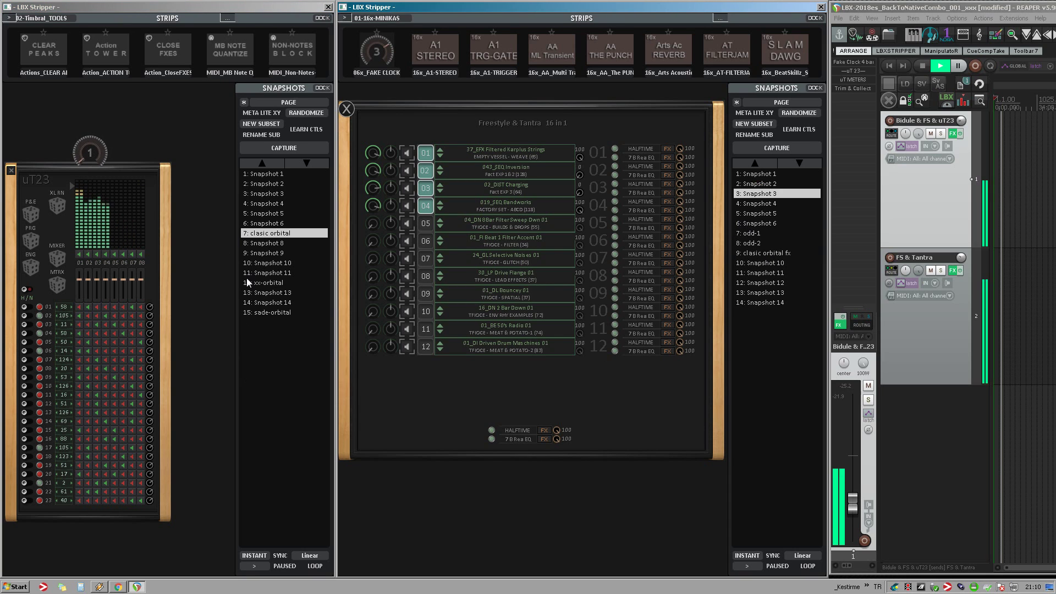
pyautogui.click(266, 301)
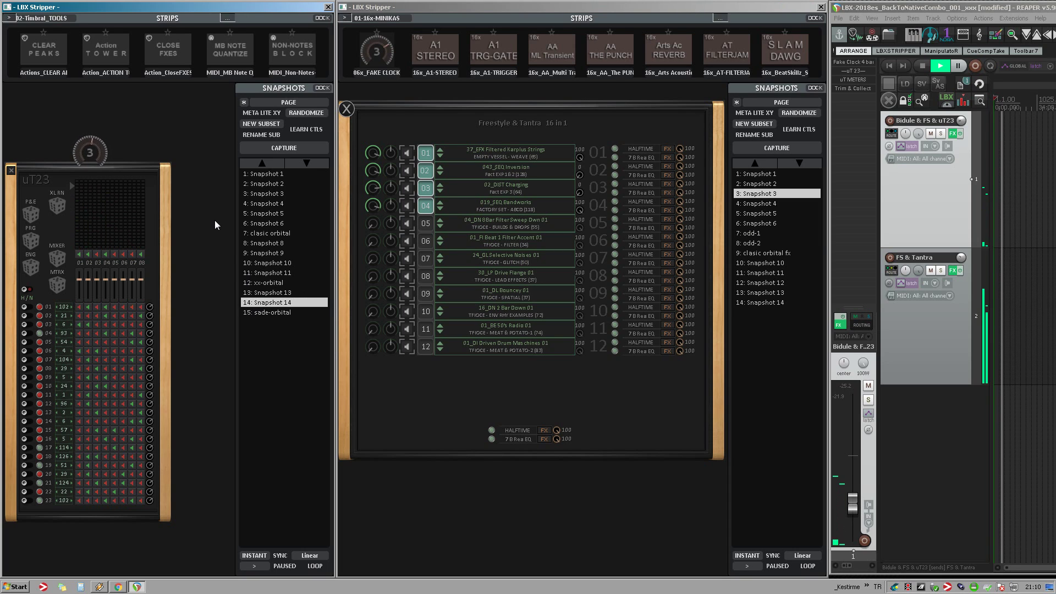
# Step: Open the master HalfTime effect, set its loop to 1/16, and try the 4x mode before choosing 1.5x
pyautogui.click(506, 431)
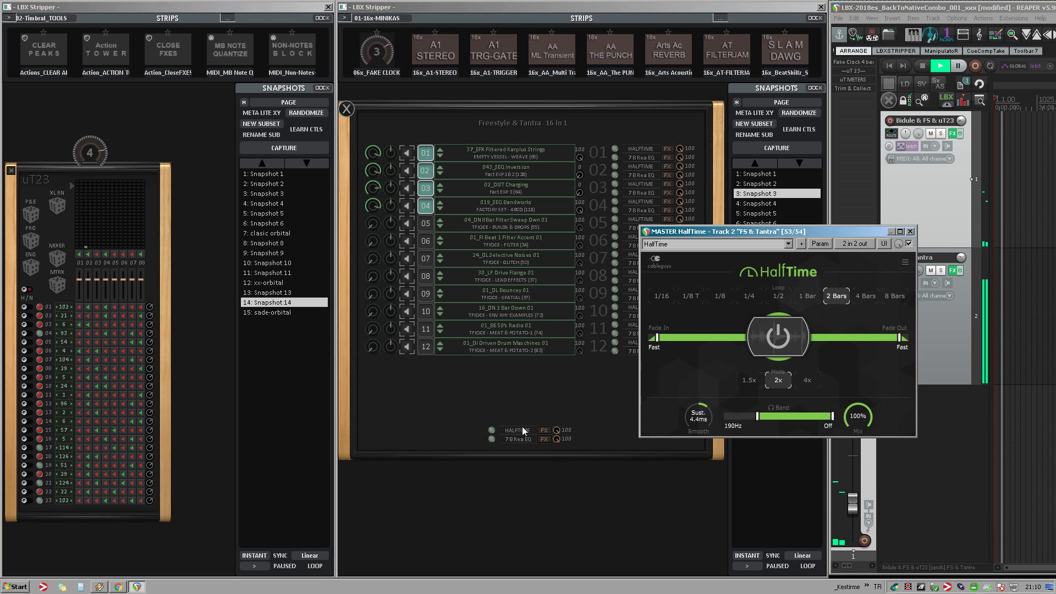
pyautogui.click(807, 380)
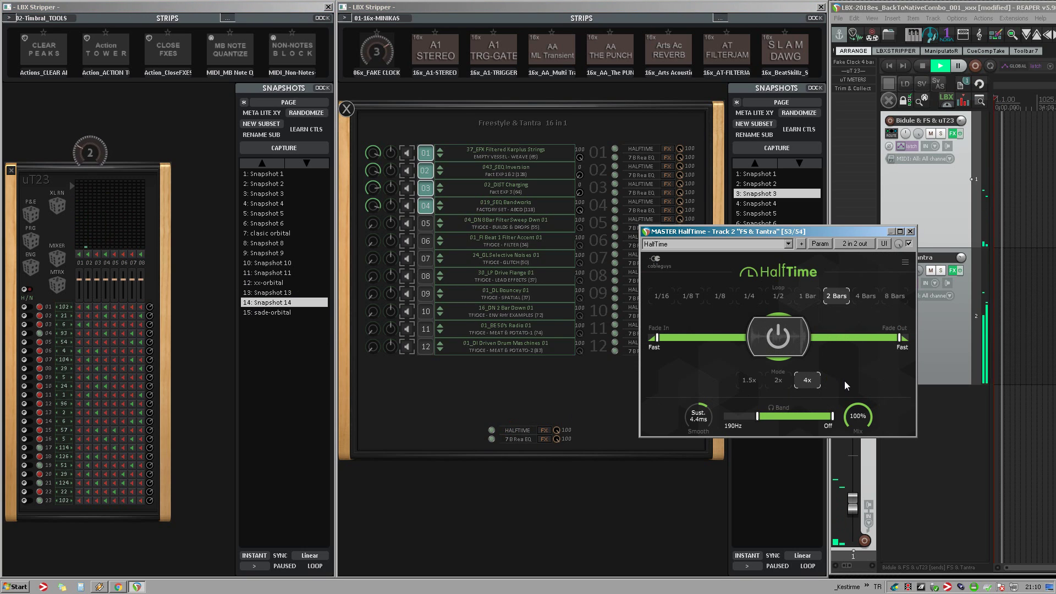
pyautogui.click(665, 300)
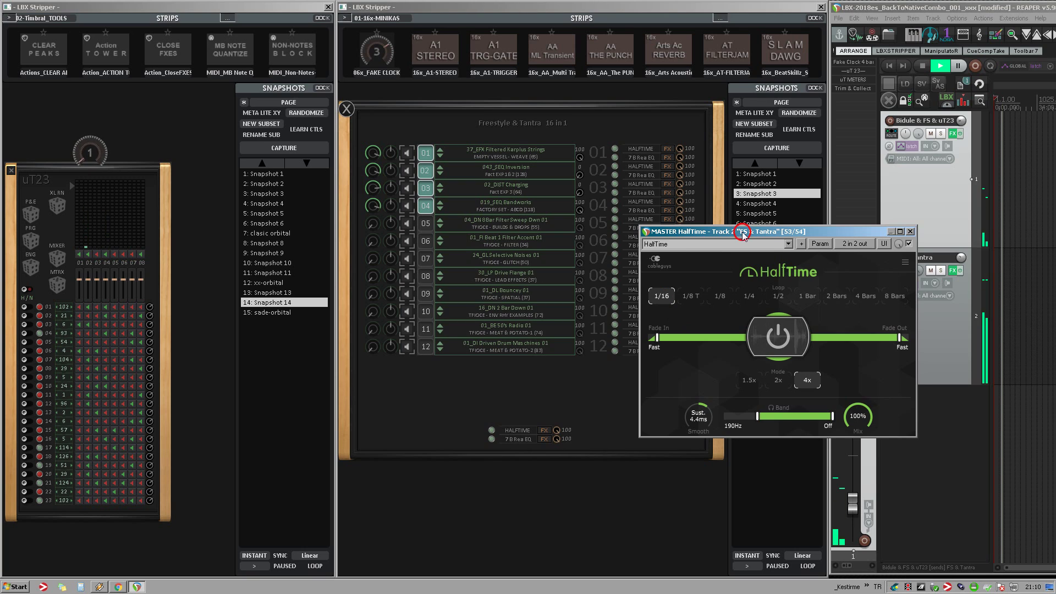
pyautogui.moveTo(743, 231); pyautogui.dragTo(471, 229)
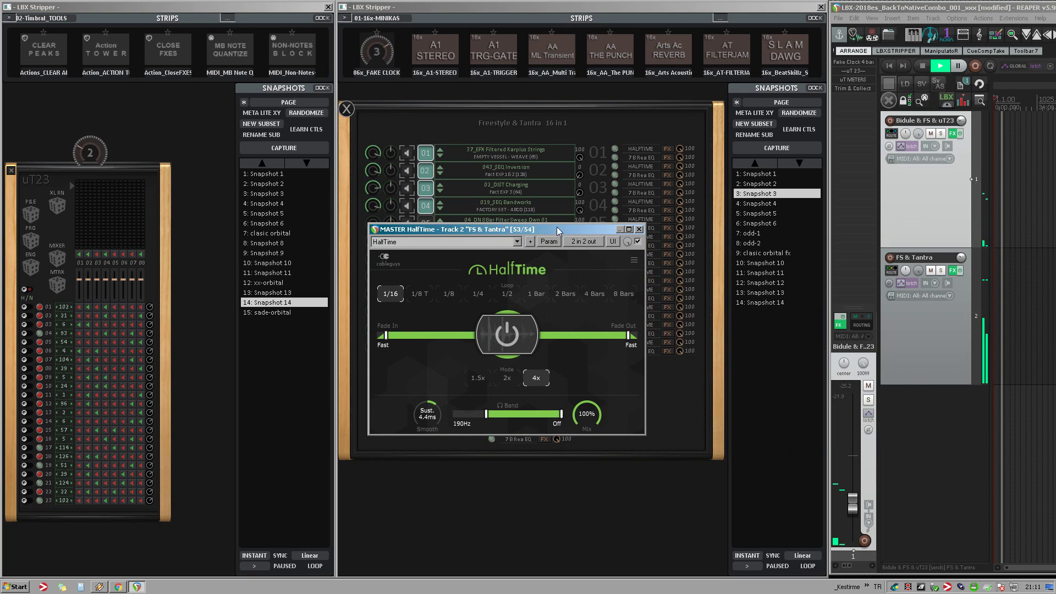
pyautogui.click(487, 377)
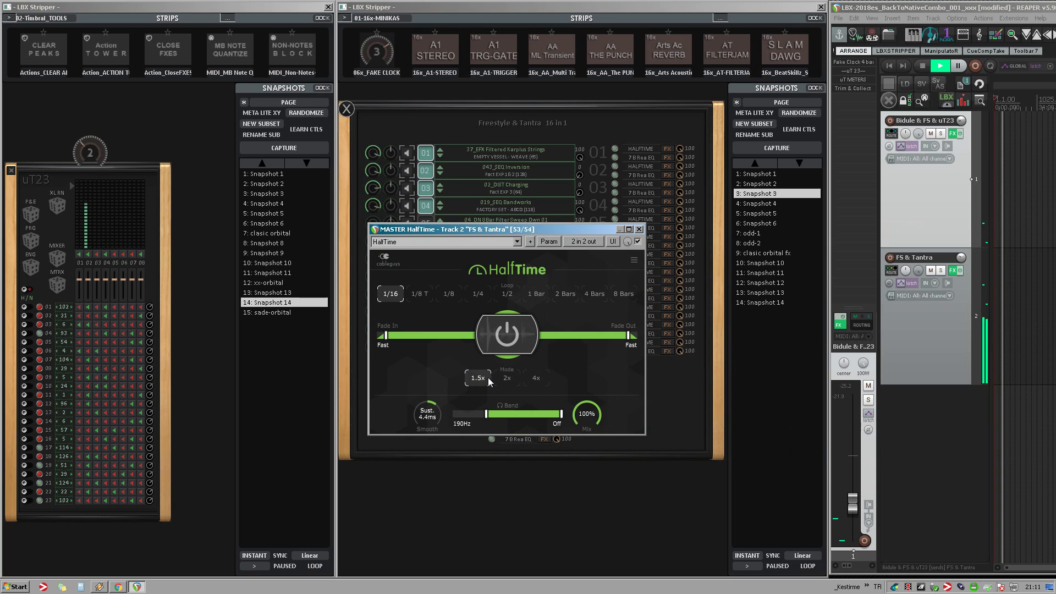
# Step: Recall the odd-2 snapshot on the Freestyle & Tantra rack and set the HalfTime mix to 100%
pyautogui.click(754, 243)
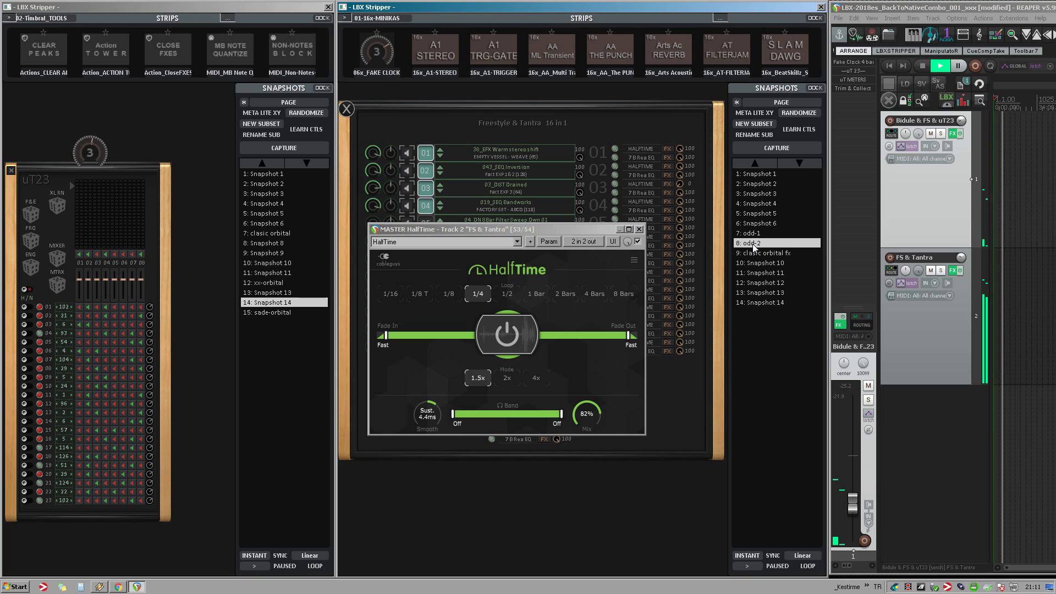
pyautogui.moveTo(588, 414); pyautogui.dragTo(717, 264)
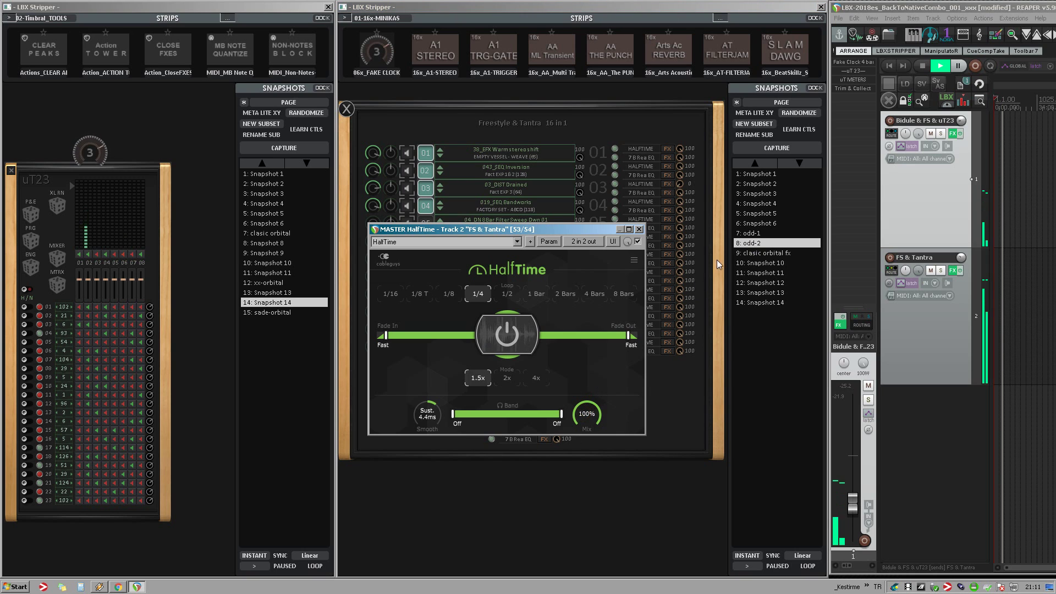
# Step: Recall the odd-1 snapshot on the Freestyle & Tantra rack and the clasic orbital snapshot on the uT23 strip
pyautogui.click(750, 233)
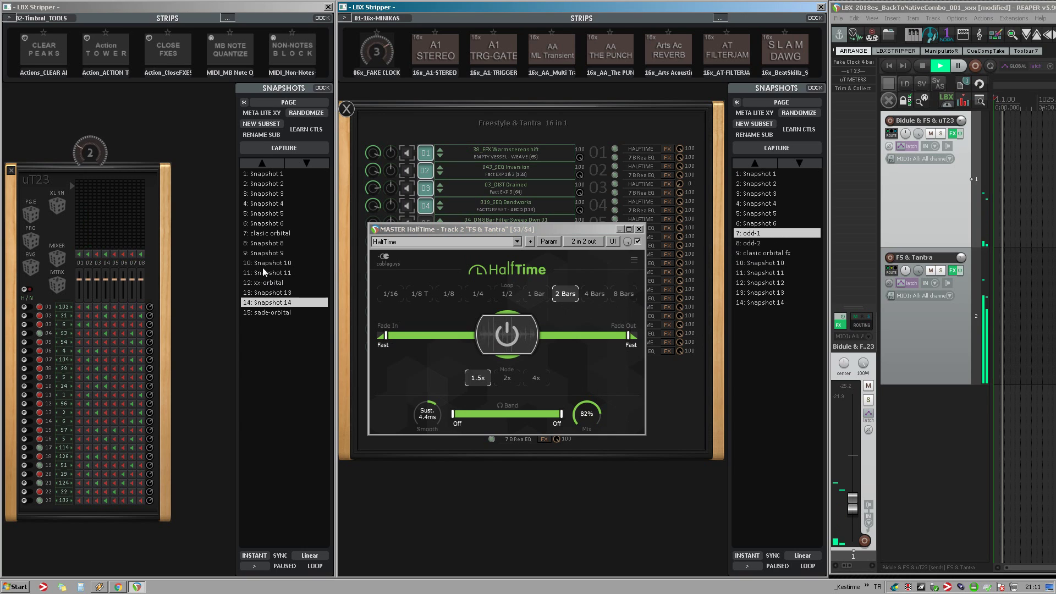
pyautogui.click(266, 234)
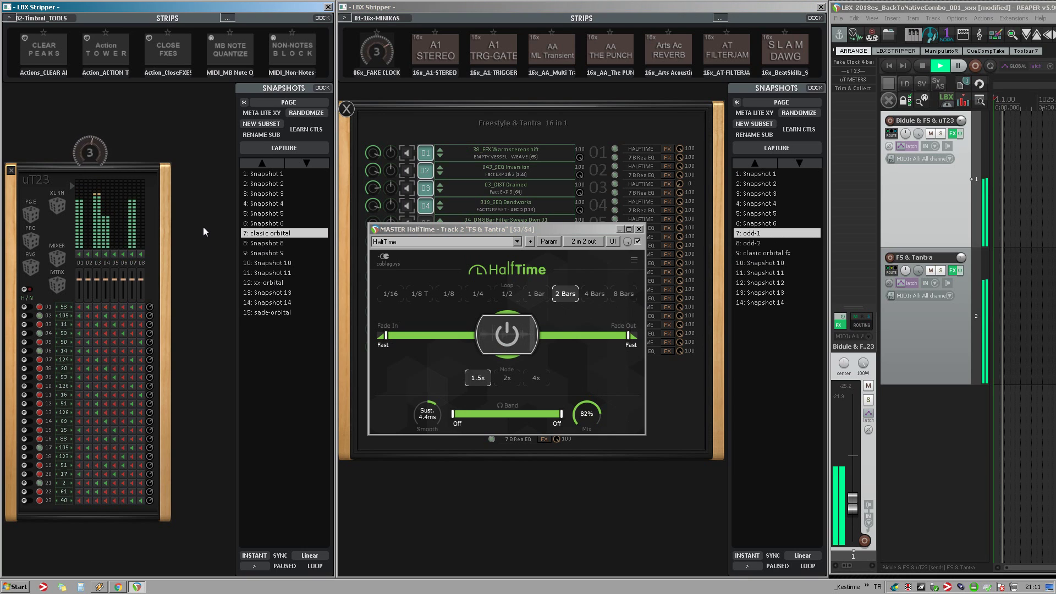
# Step: Try HalfTime loops of 1/16, 1/8 T and 1/4 at 100% mix before choosing 2 Bars, 2x mode, a 190 Hz lower band limit and 90% mix
pyautogui.moveTo(585, 417); pyautogui.dragTo(585, 402)
pyautogui.click(384, 296)
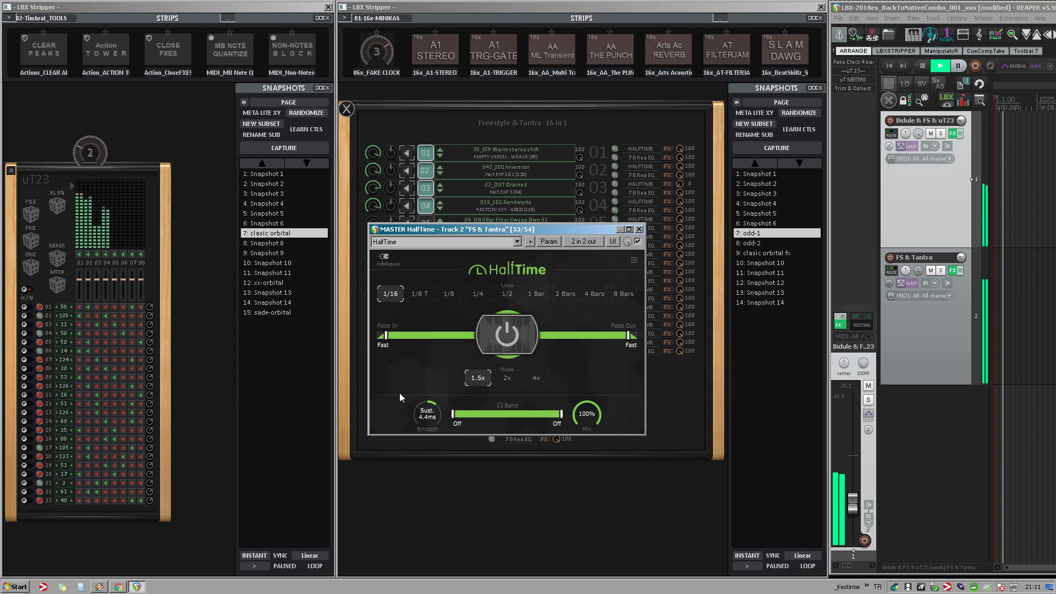
pyautogui.click(422, 294)
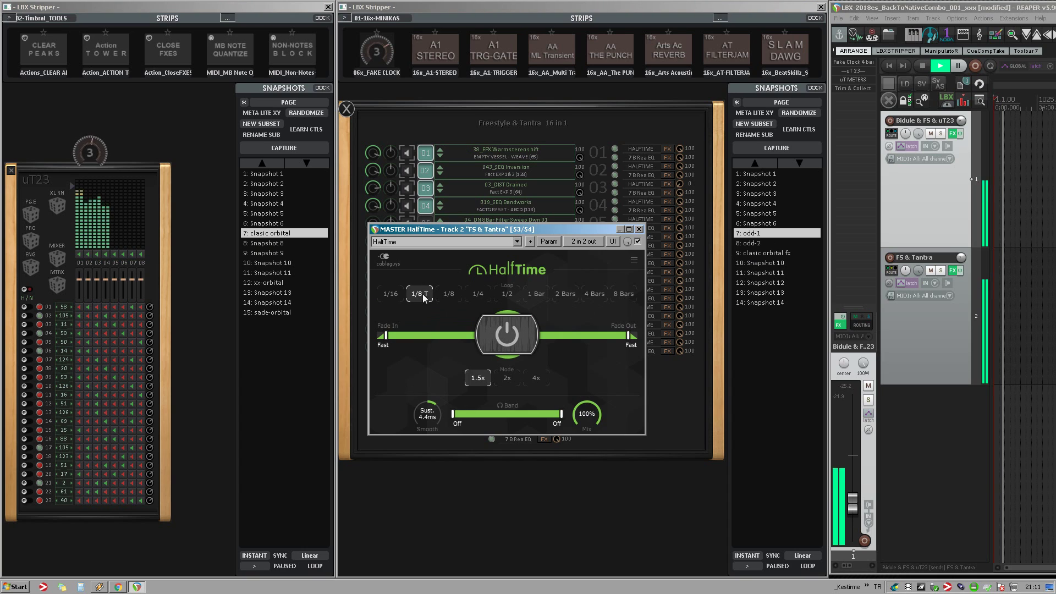
pyautogui.click(481, 296)
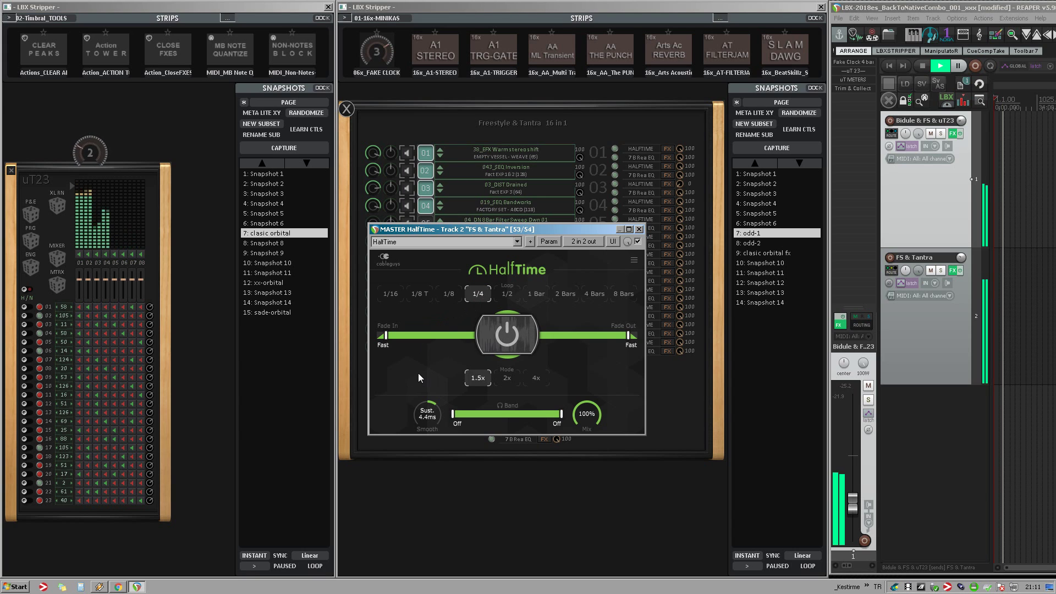
pyautogui.moveTo(587, 414); pyautogui.dragTo(582, 387)
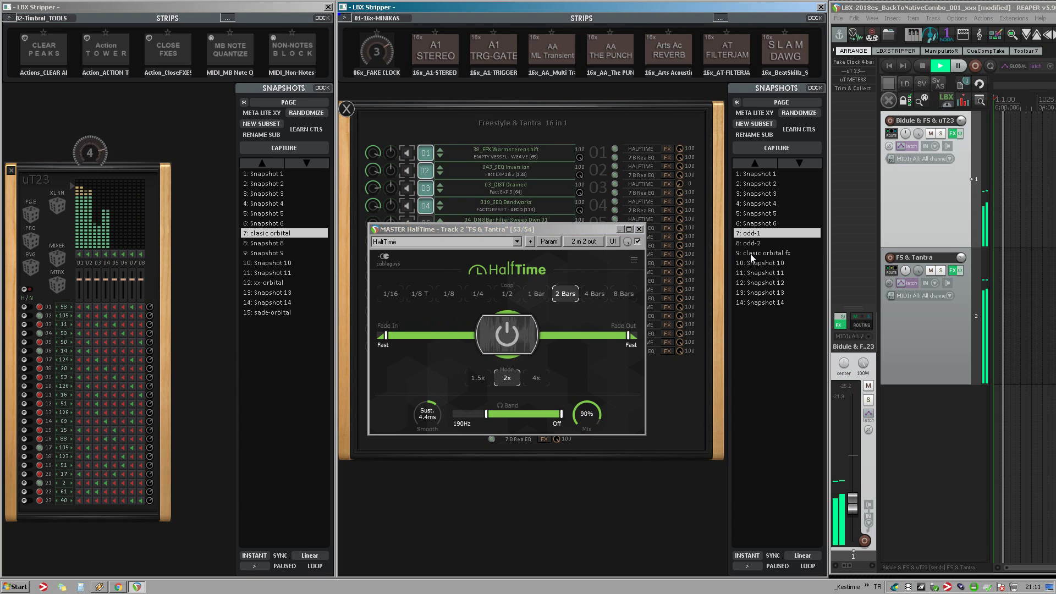
# Step: Recall the clasic orbital fx snapshot on the Freestyle & Tantra rack and close the master HalfTime effect
pyautogui.click(751, 253)
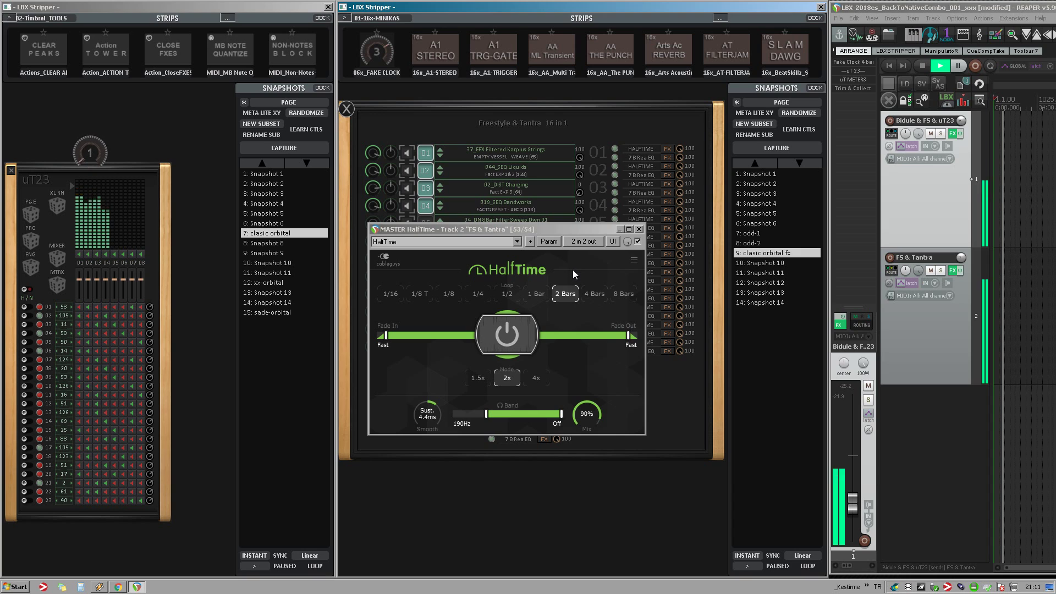
pyautogui.click(638, 229)
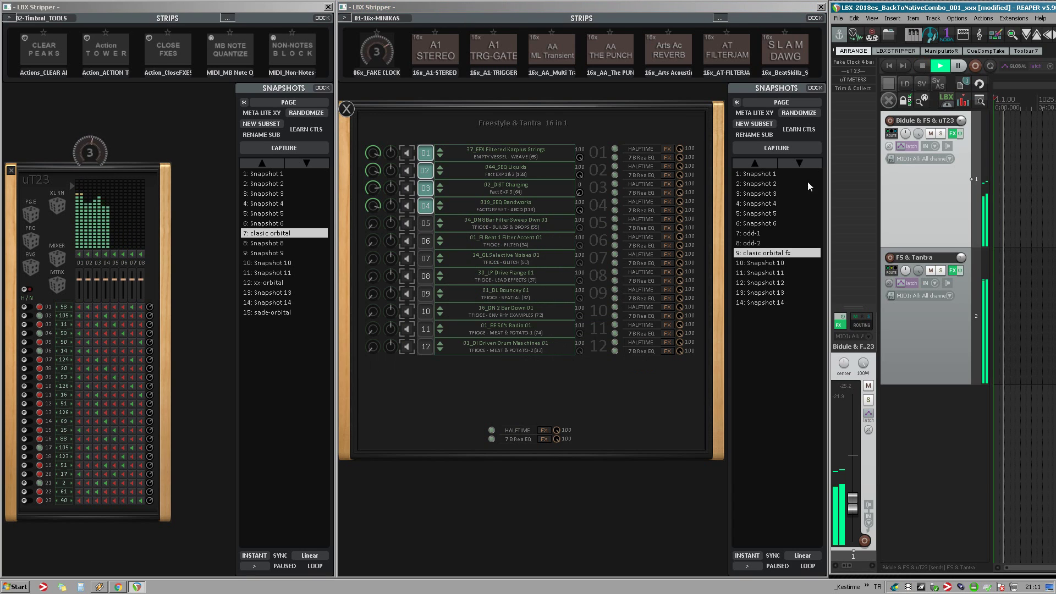